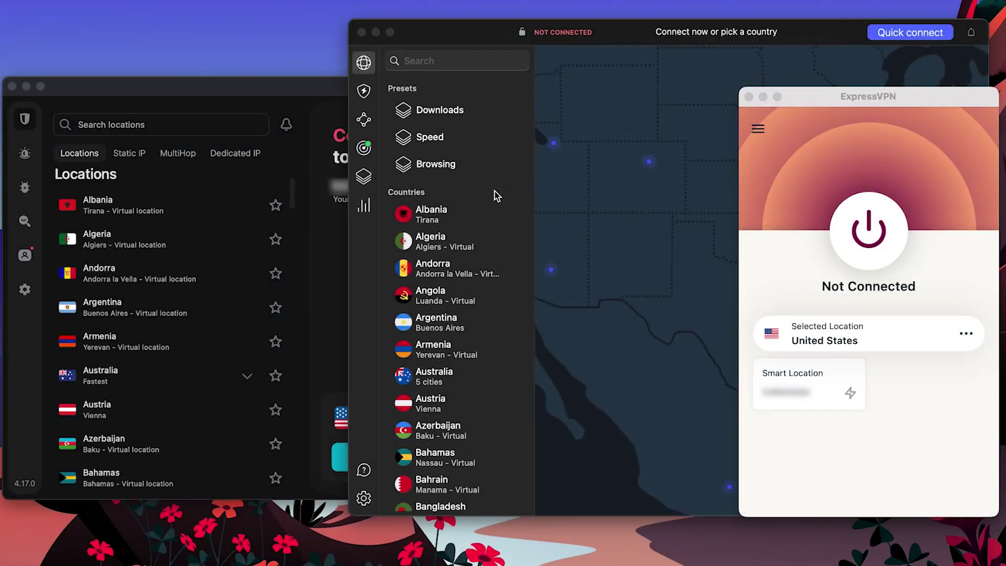
Switch between the Surfshark, NordVPN and ExpressVPN windows, ending with ExpressVPN in front.
left_click(270, 93)
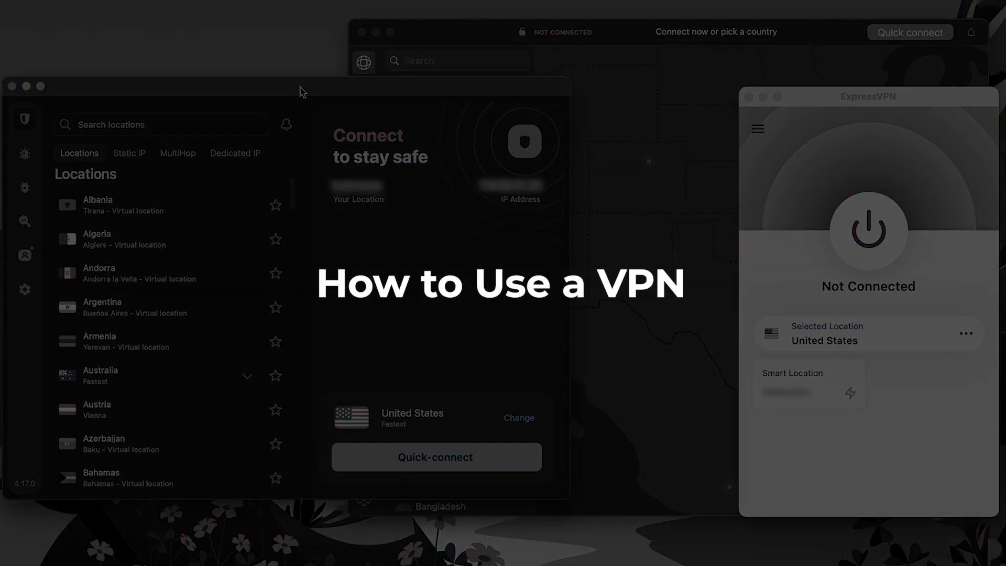
left_click(476, 38)
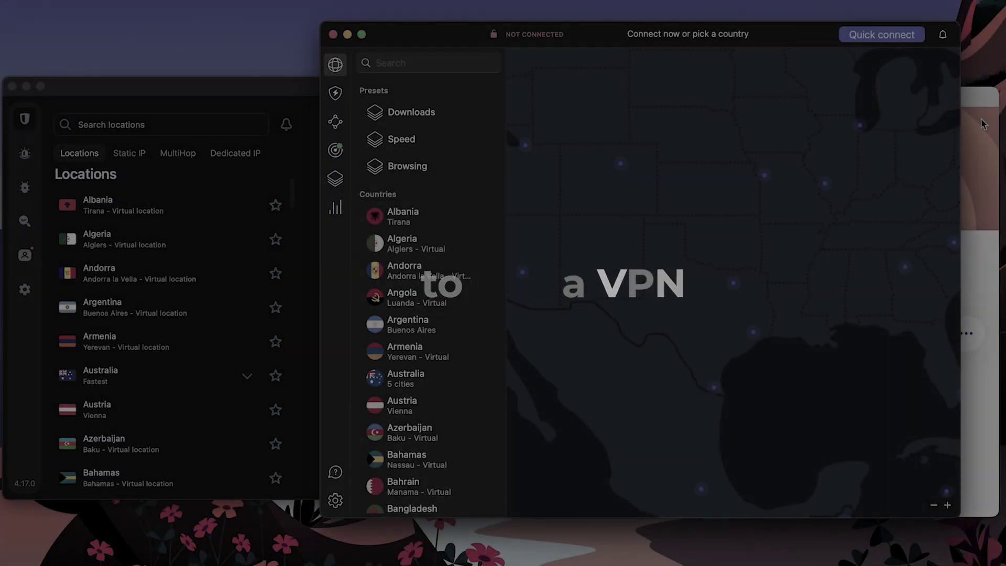
left_click(981, 128)
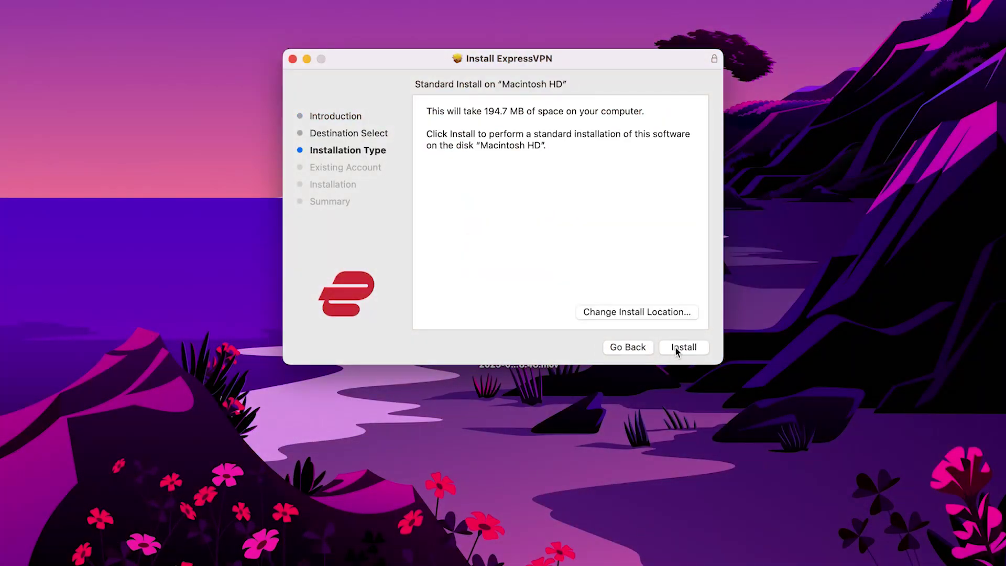
Install ExpressVPN, allow the installer to proceed, and close it after the success page.
left_click(676, 348)
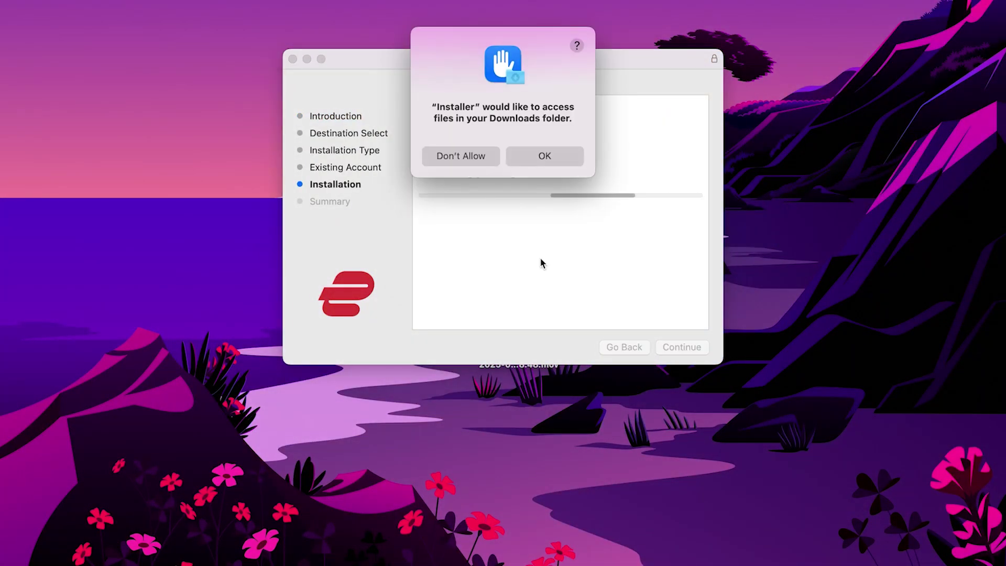
left_click(537, 155)
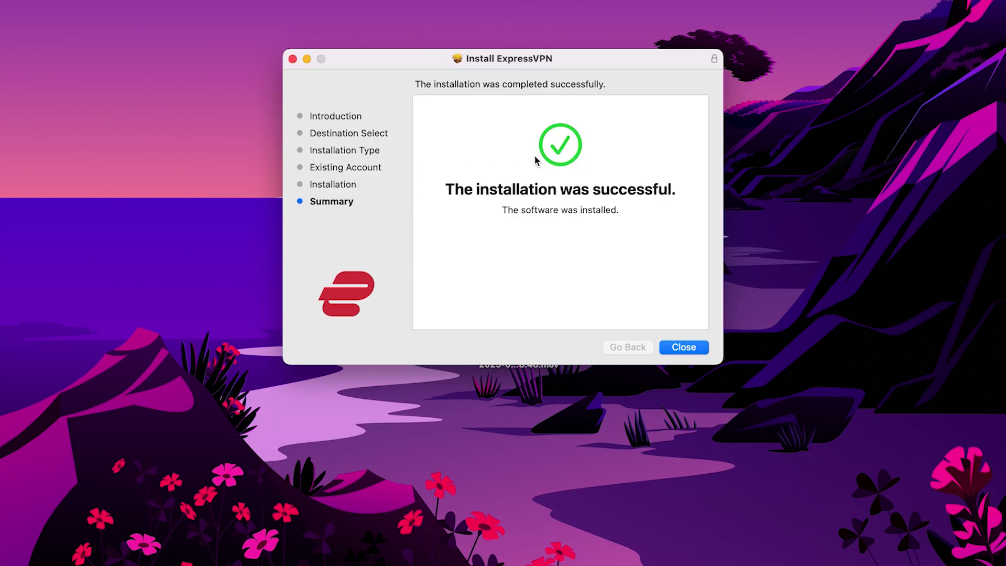
left_click(677, 345)
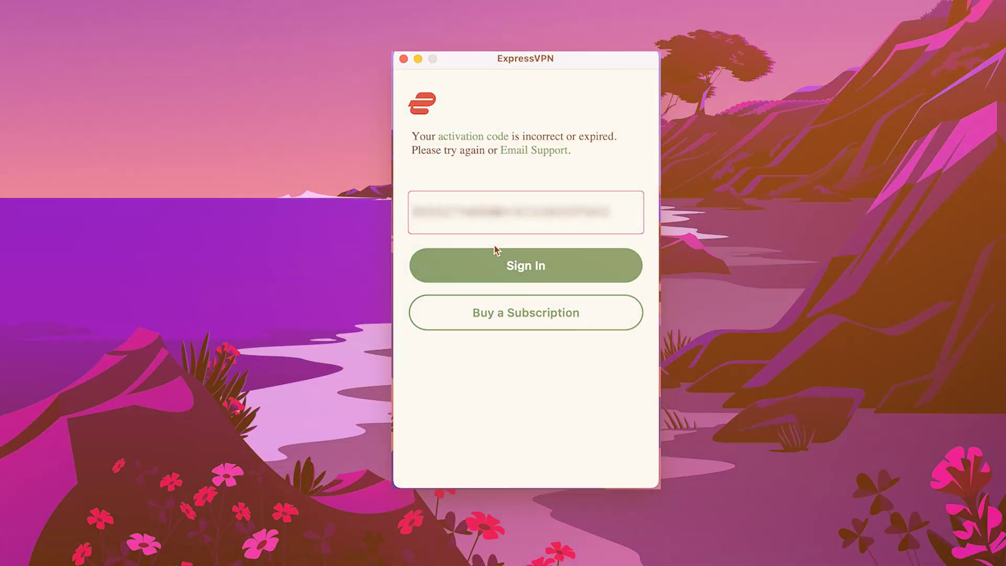
Sign in, decline launch at startup and data sharing, and connect to France - Paris - 1.
left_click(498, 262)
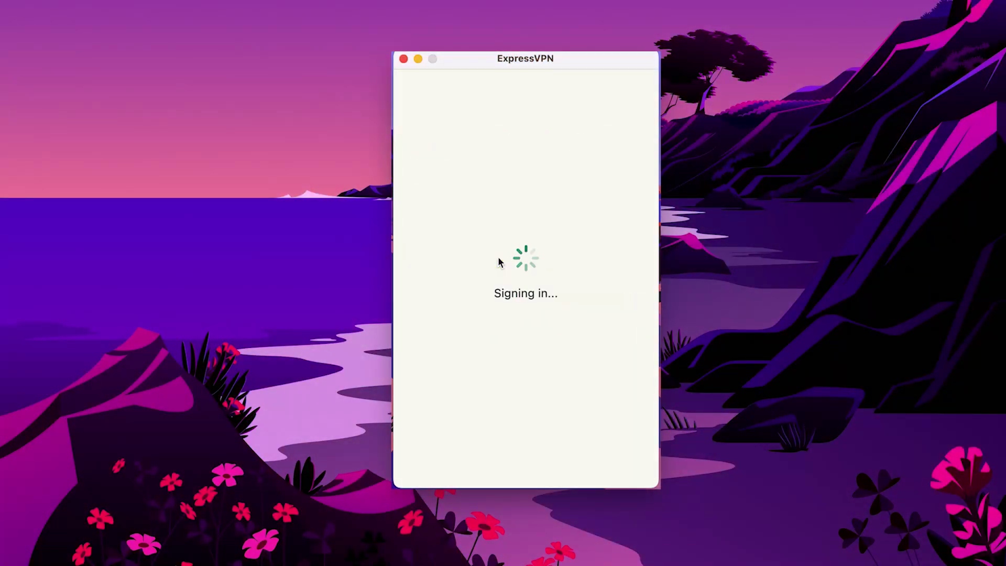
left_click(528, 450)
left_click(530, 460)
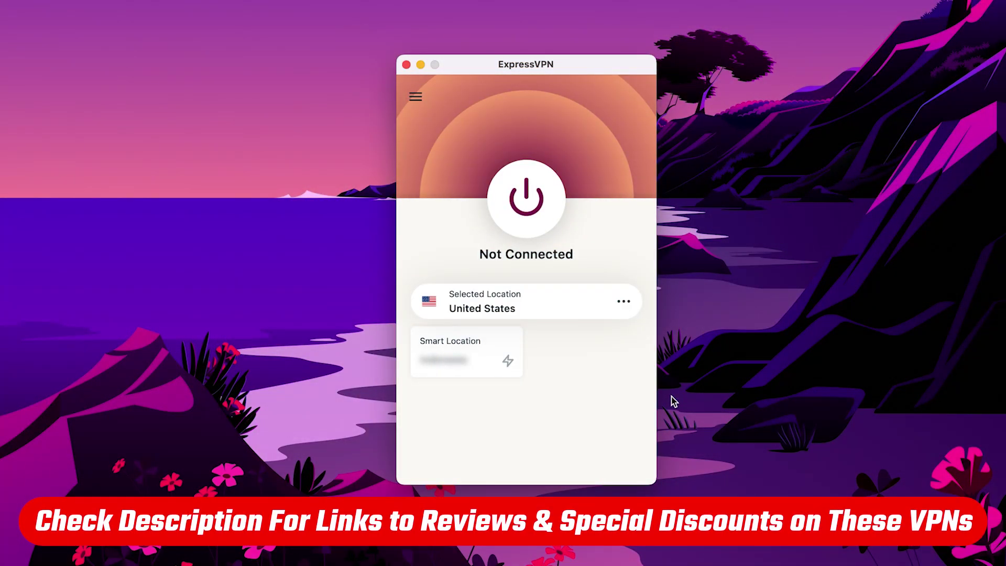
left_click(533, 210)
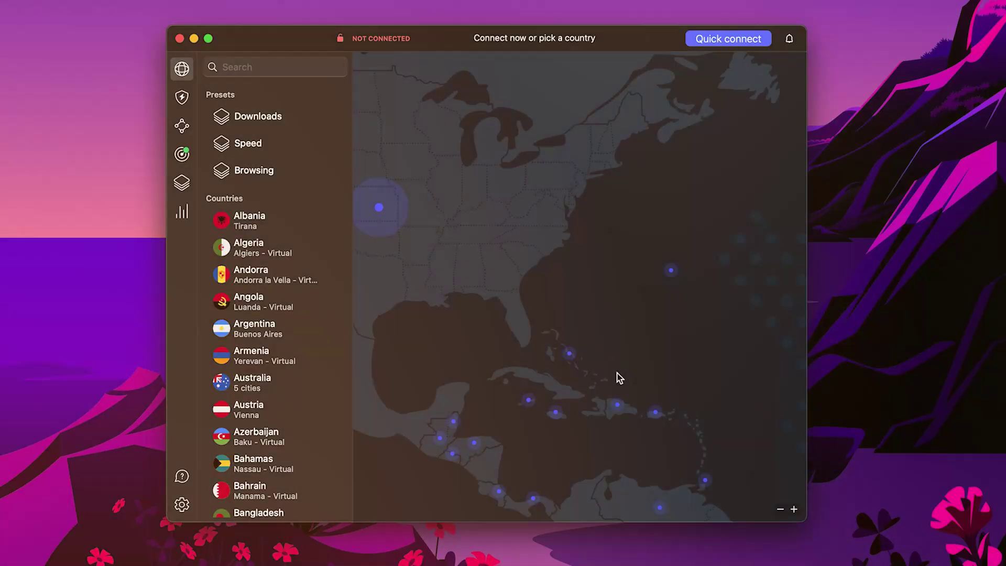
left_click_drag(544, 366, 557, 189)
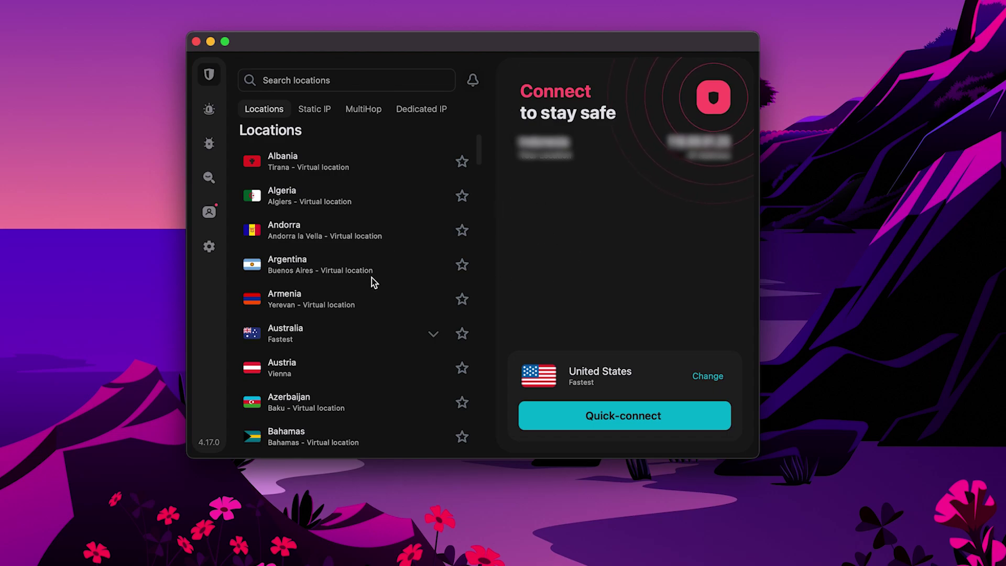
scroll(372, 278, "down", 15)
scroll(372, 281, "down", 10)
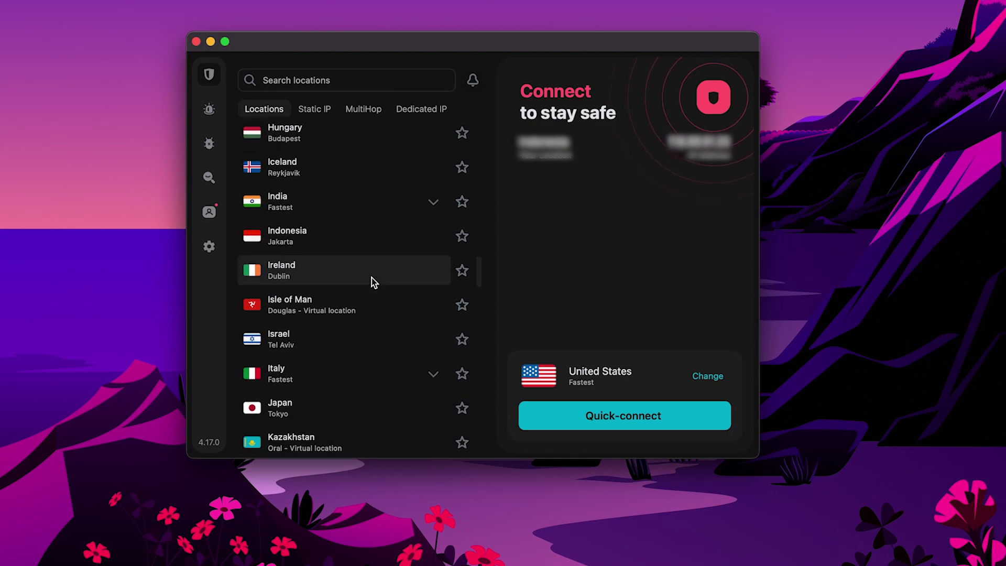
scroll(372, 281, "up", 15)
scroll(372, 277, "up", 10)
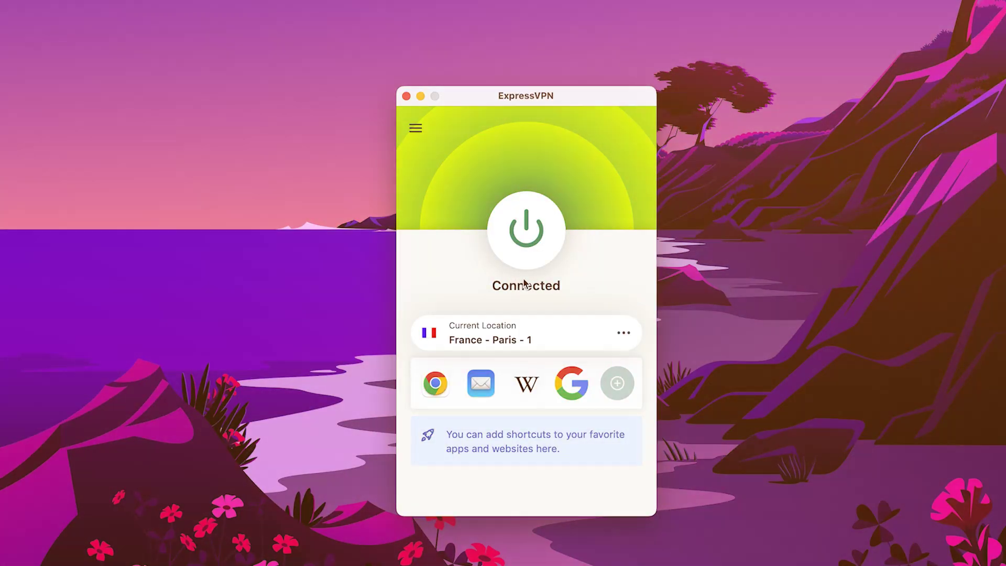
Reconnect ExpressVPN from France - Paris - 1 to USA - Dallas and confirm the switch.
left_click(607, 337)
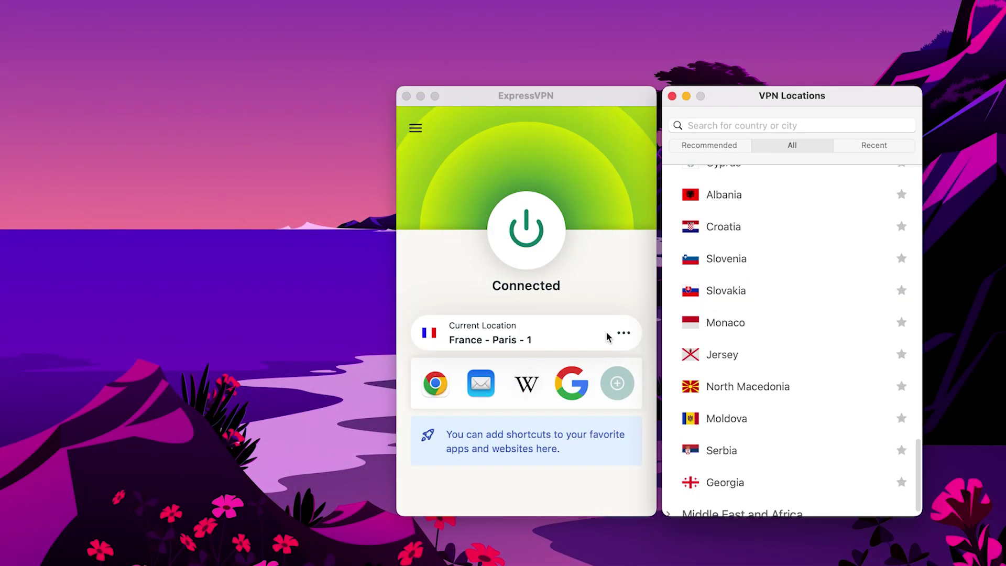
scroll(733, 315, "up", 15)
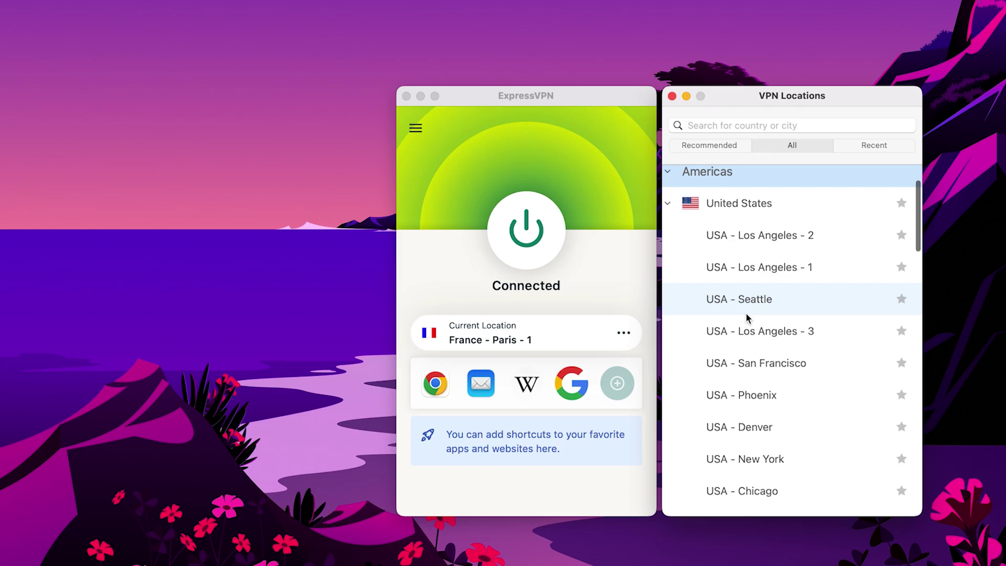
scroll(746, 312, "down", 3)
double_click(759, 444)
left_click(474, 195)
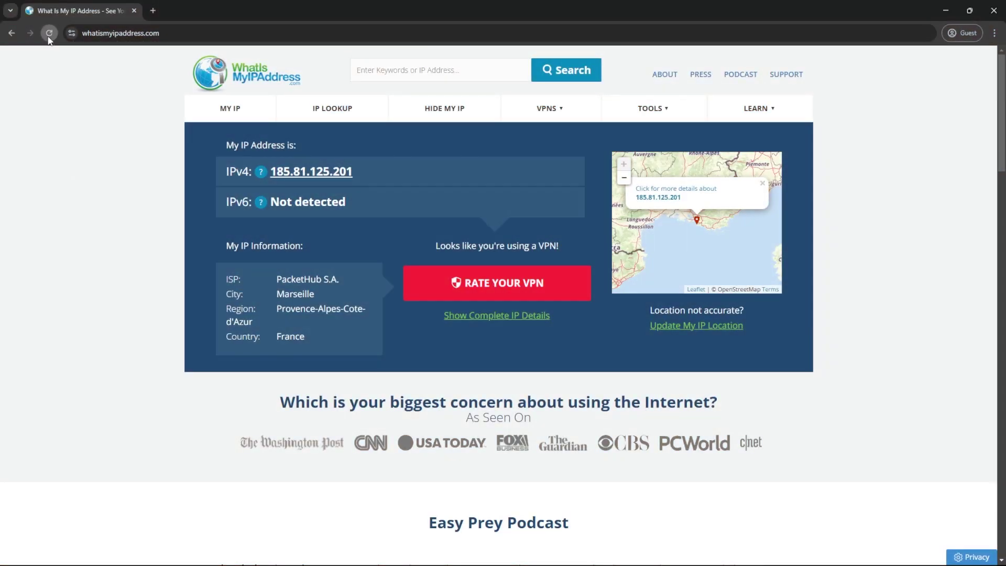
Reload whatismyipaddress.com so the IP check shows a Dallas, Texas address.
left_click(49, 37)
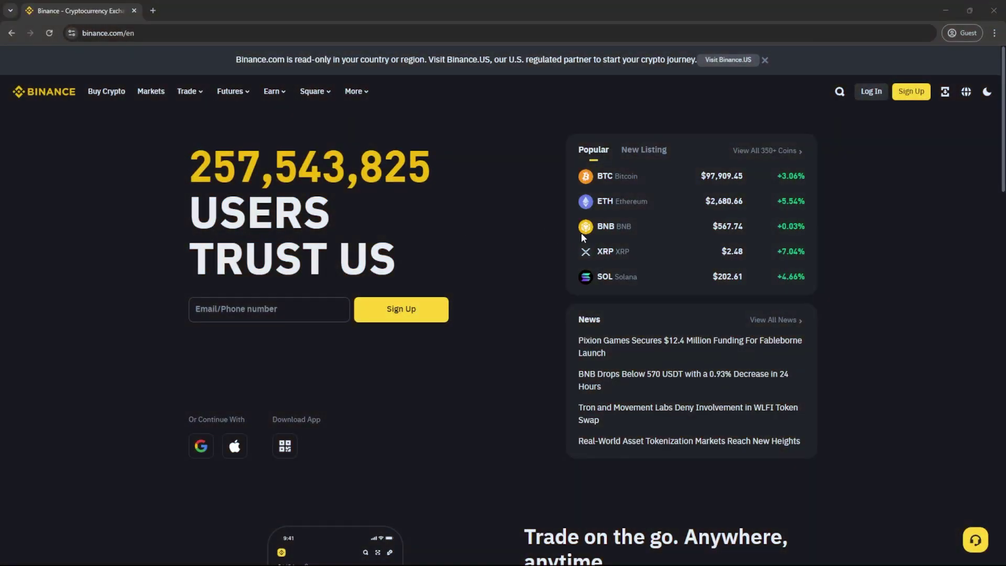
scroll(597, 308, "down", 2)
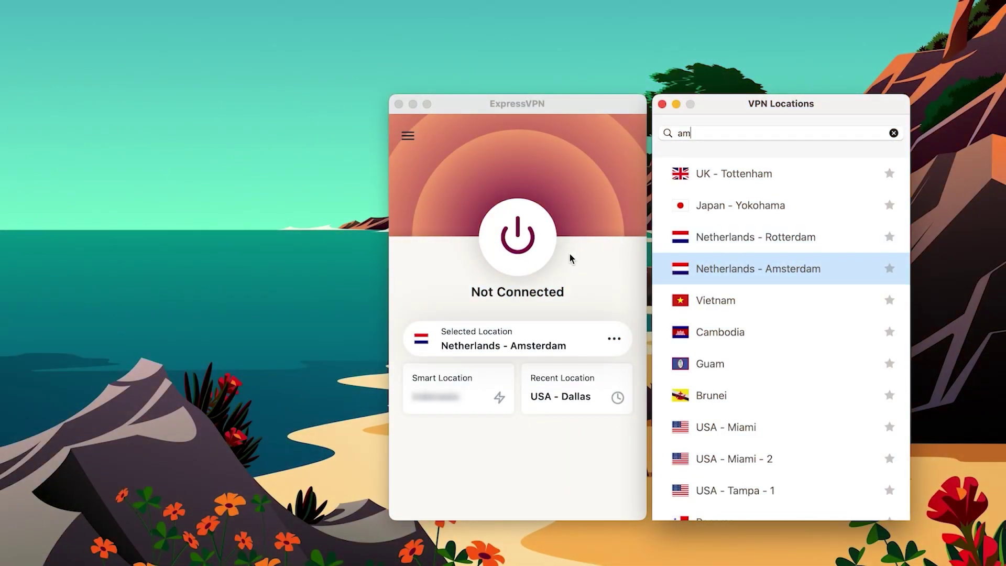
Connect ExpressVPN to Netherlands - Amsterdam and reload the IP check to confirm Amsterdam.
left_click(537, 247)
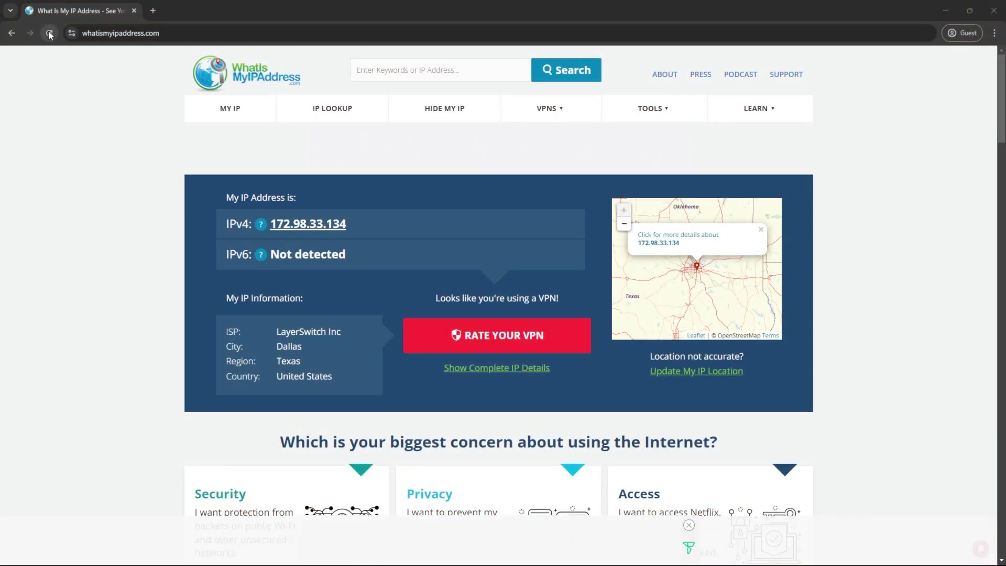
left_click(49, 33)
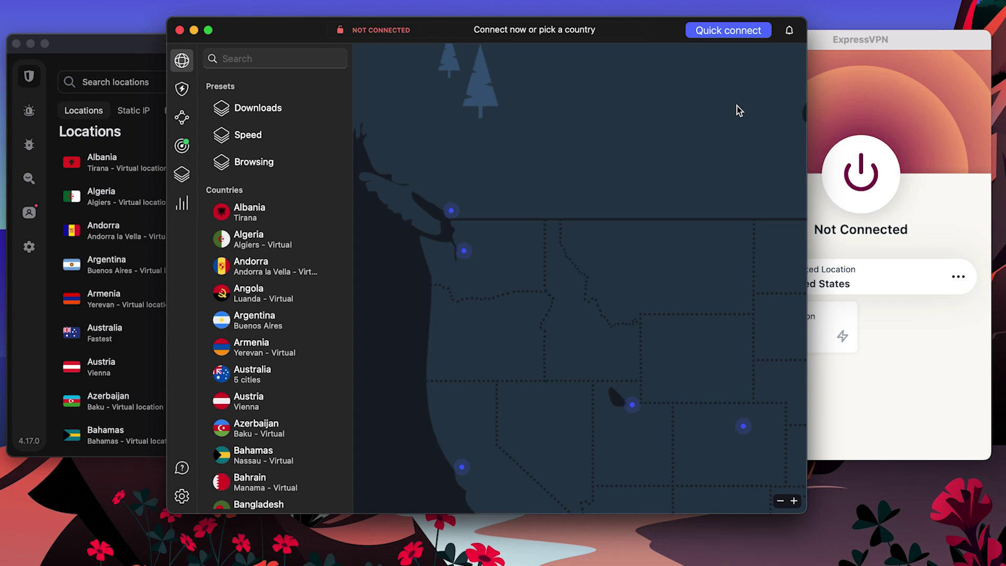
Raise the ExpressVPN window, then put the Surfshark window on top.
left_click(833, 59)
left_click(137, 53)
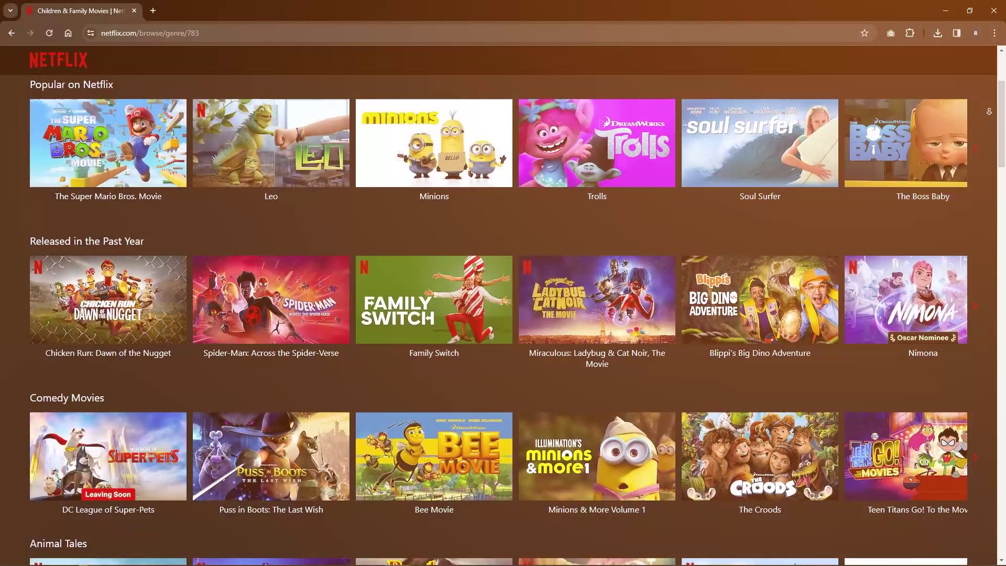
Scroll Netflix's Children & Family Movies page past the Popular, Past Year and Comedy rows.
scroll(503, 314, "down", 1)
scroll(503, 314, "down", 2)
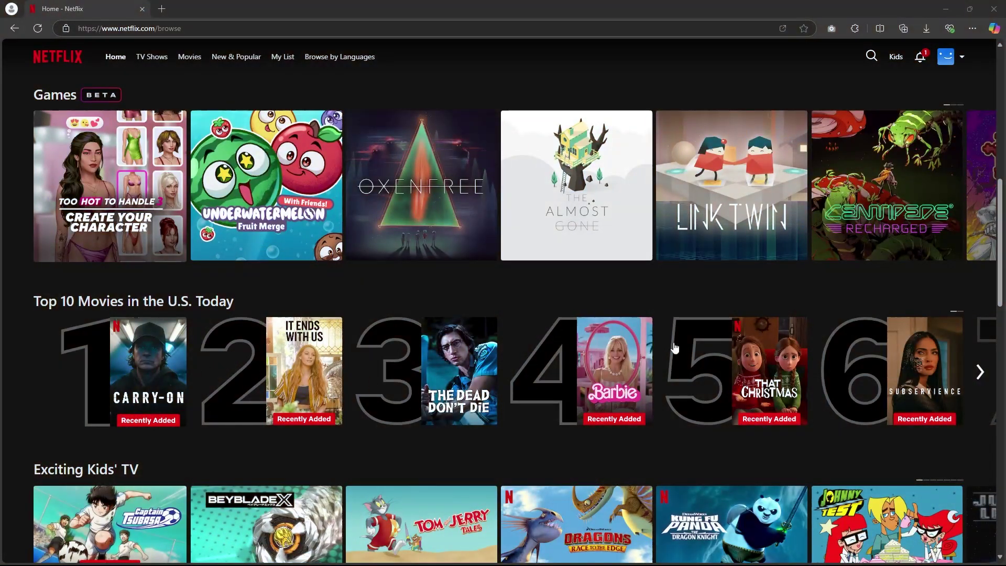
Page the Top 10 Movies in the U.S. Today row forward to titles 5 onward.
left_click(980, 371)
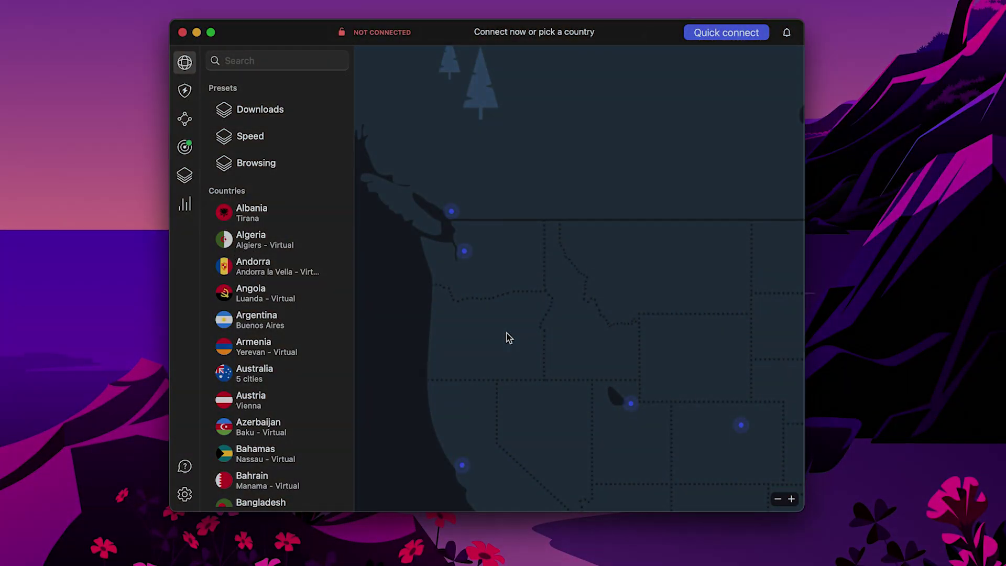
Scroll NordVPN's Countries list from Albania past Greenland, Iceland and Italy to Jersey.
scroll(339, 322, "down", 3)
scroll(340, 322, "down", 10)
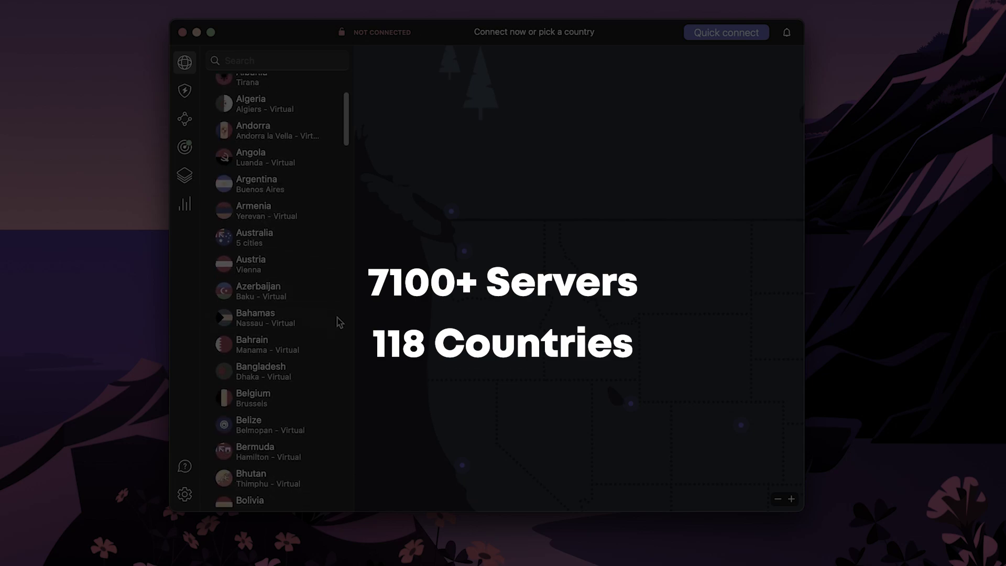
scroll(340, 322, "down", 15)
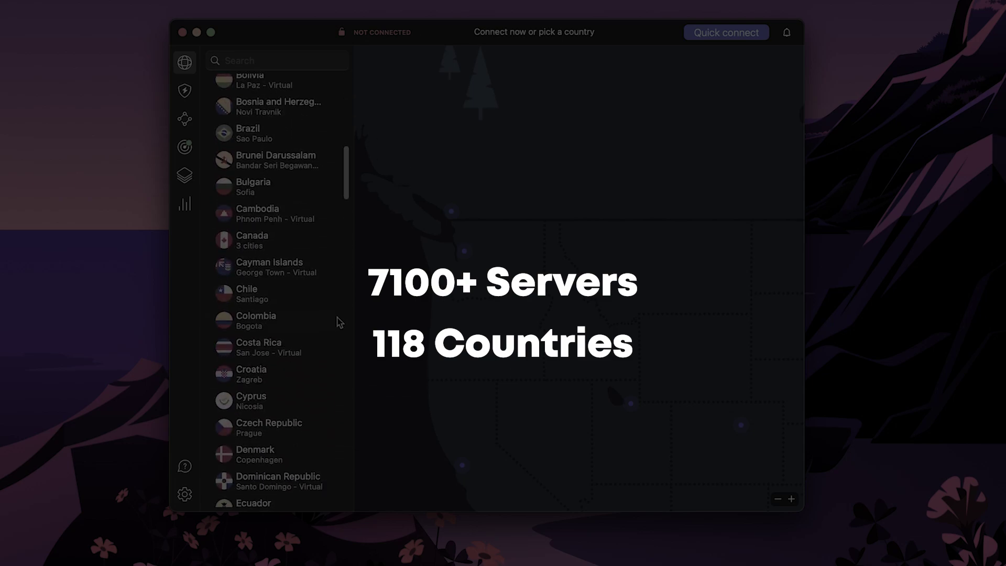
scroll(340, 322, "down", 5)
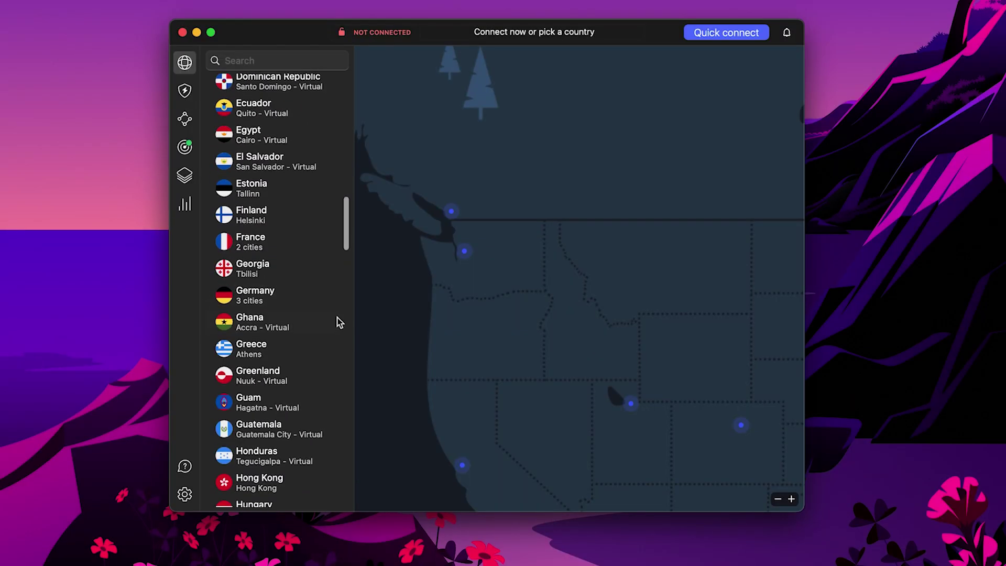
scroll(339, 322, "down", 4)
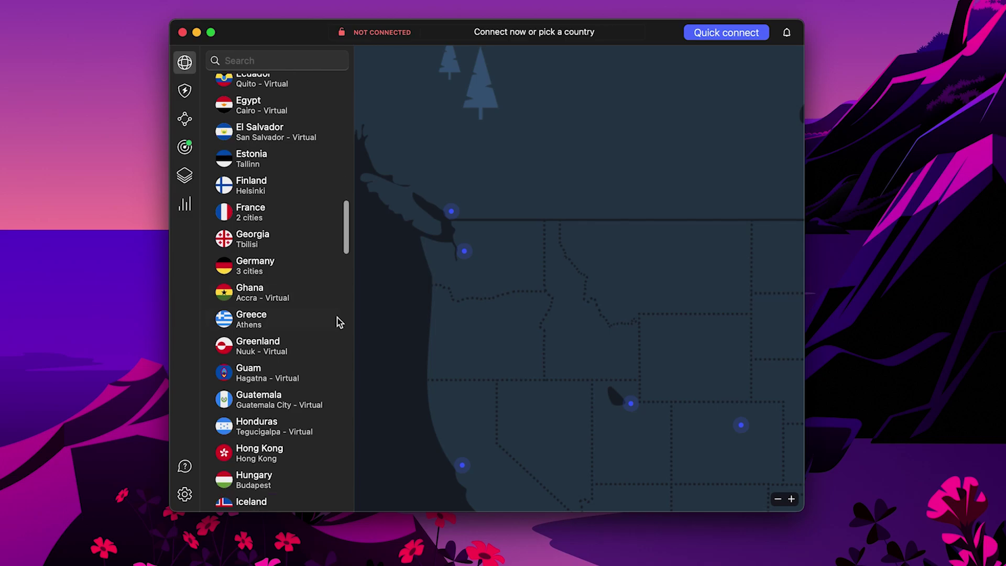
scroll(340, 322, "down", 1)
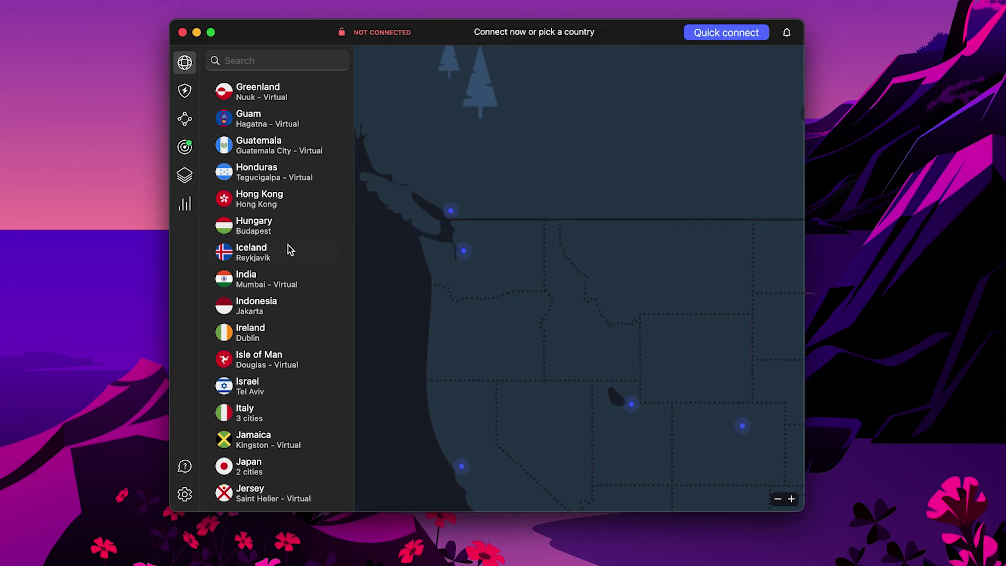
scroll(324, 248, "down", 1)
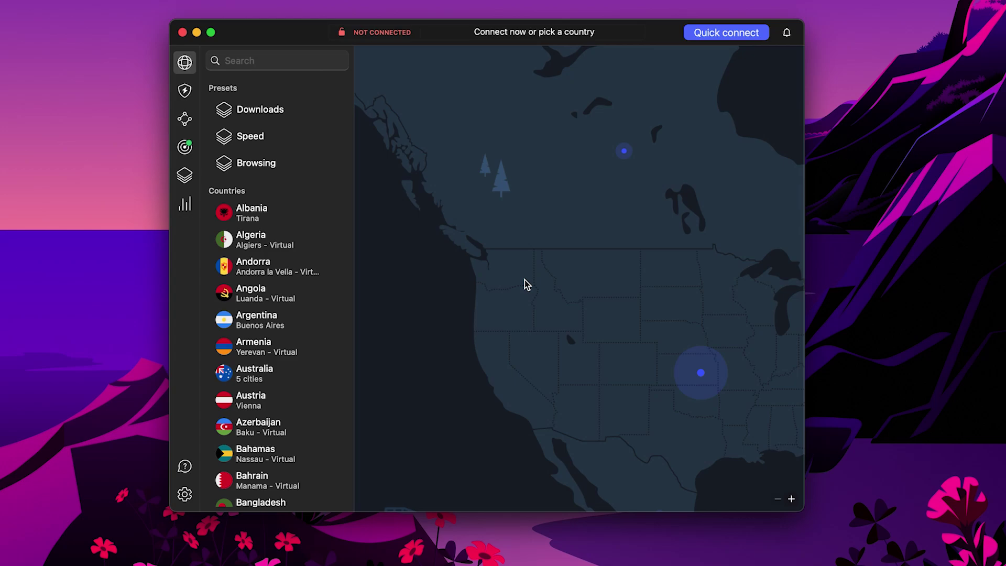
Drag the NordVPN map north to bring northern Canada and Greenland into view.
left_click_drag(701, 285, 282, 460)
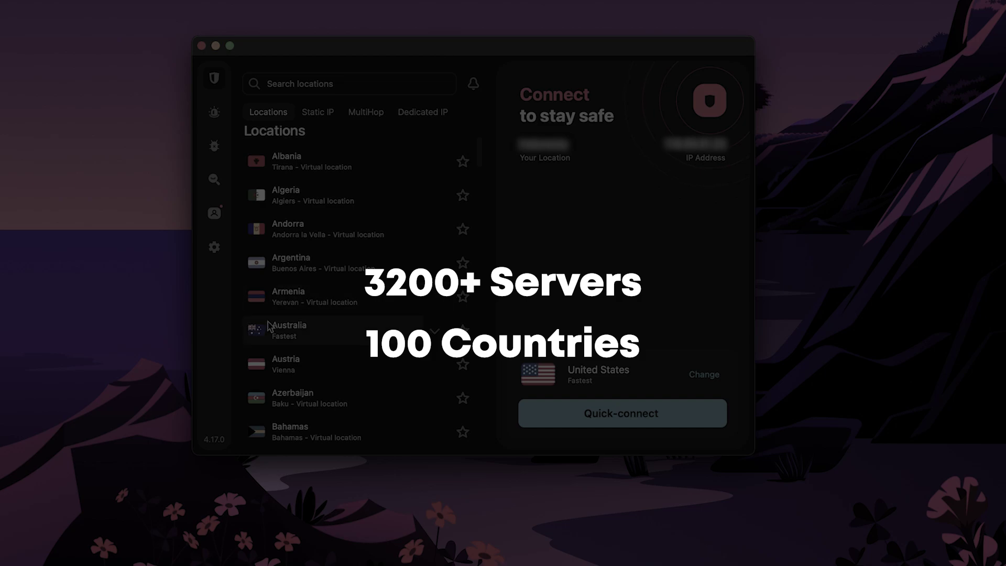
Show Surfshark's VPN settings: Protocol Automatic (WireGuard), NoBorders on, Kill Switch and Rotating IP off.
mouse_move(220, 300)
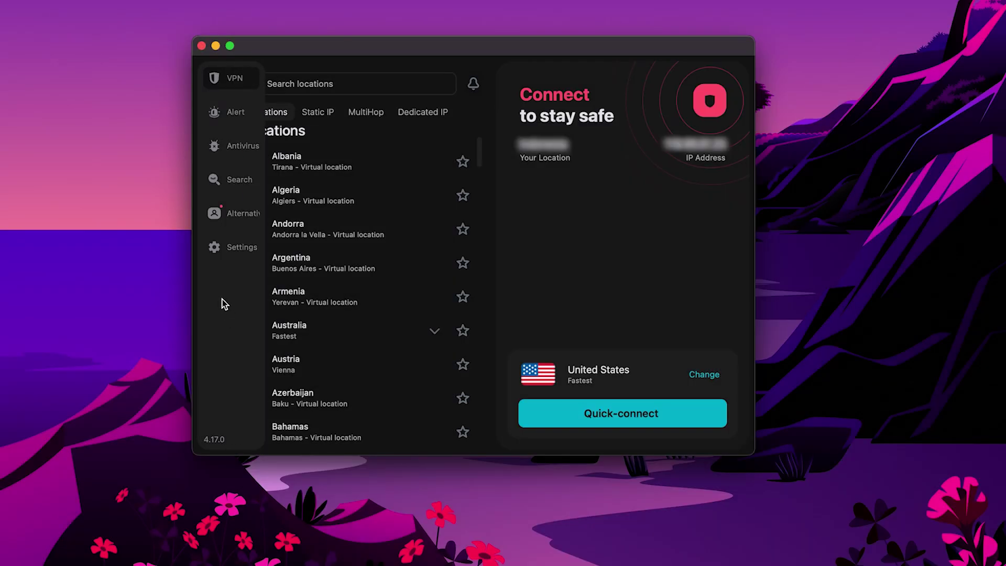
left_click(228, 247)
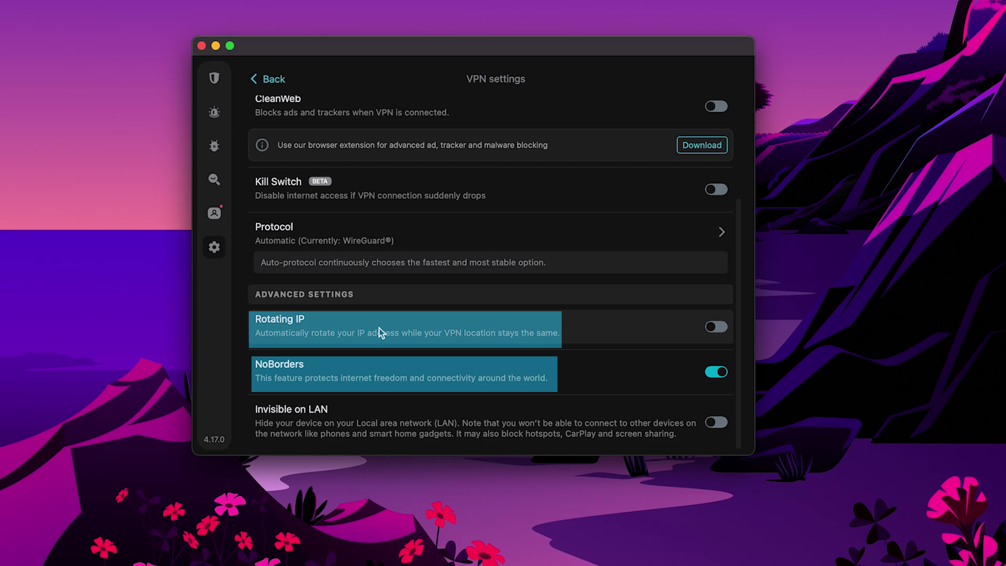
Go back from Surfshark's settings to the VPN Locations list and connect panel.
mouse_move(225, 111)
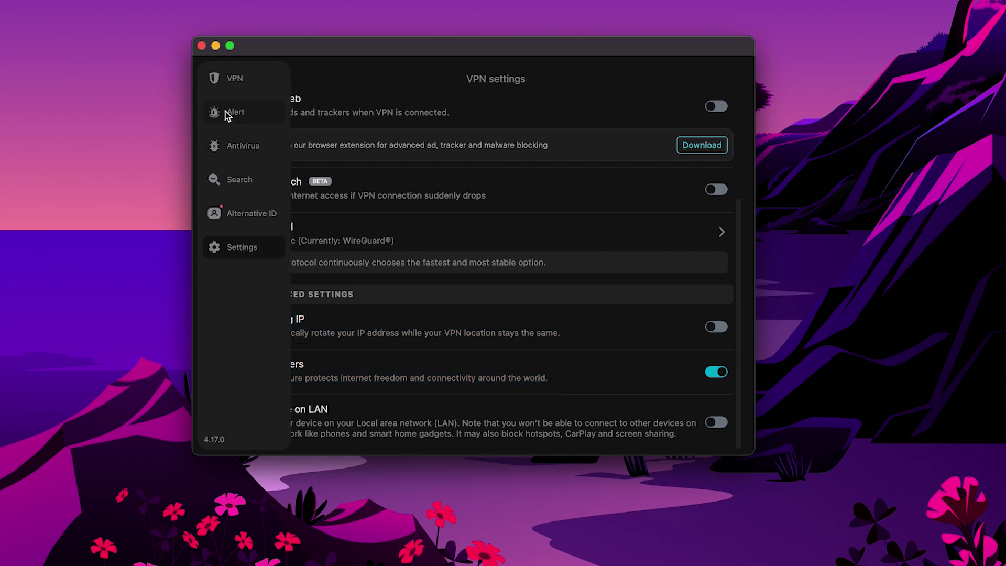
left_click(231, 79)
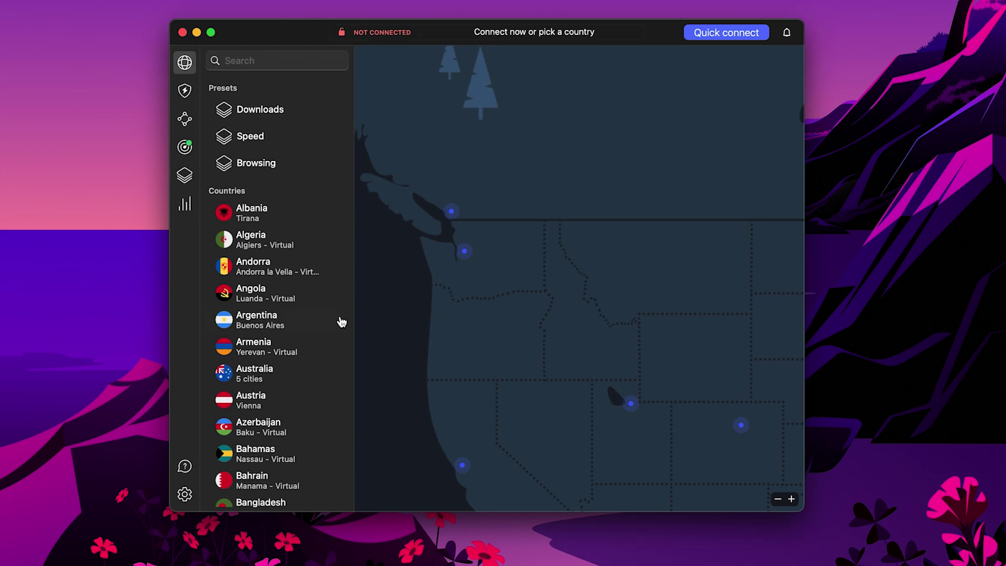
Scroll NordVPN's Countries list from Albania down to Hungary.
scroll(340, 322, "down", 3)
scroll(340, 321, "down", 10)
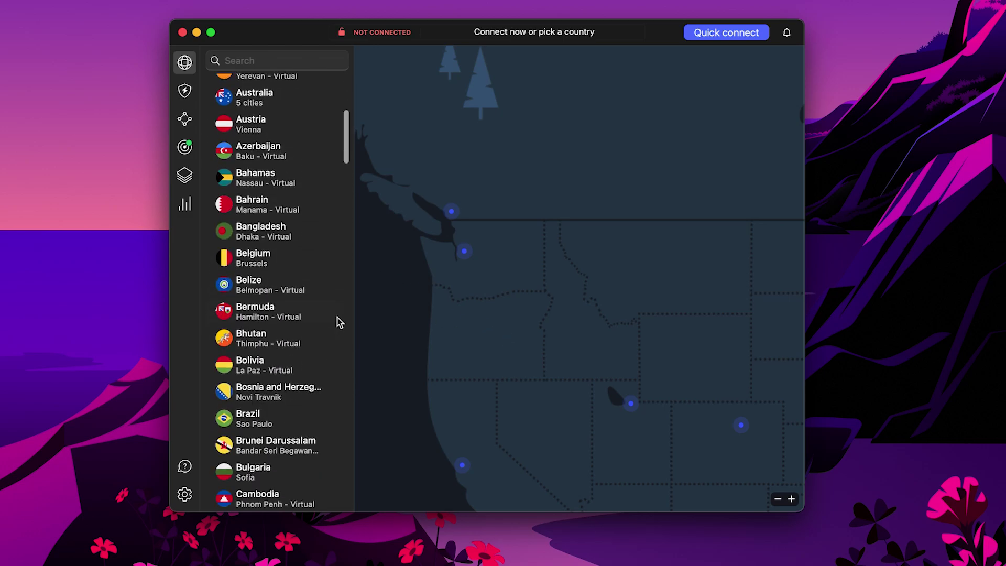
scroll(340, 322, "down", 10)
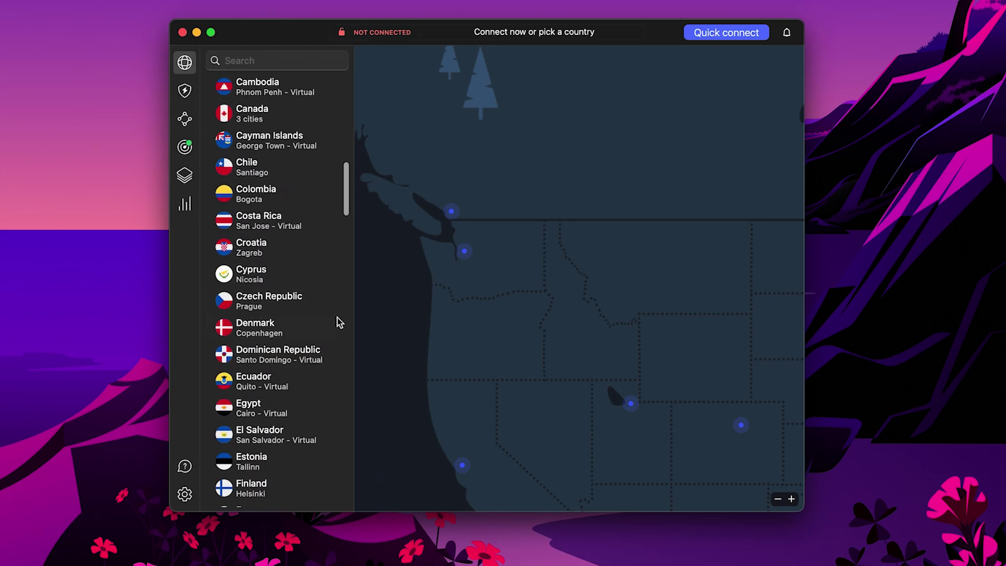
scroll(340, 321, "down", 5)
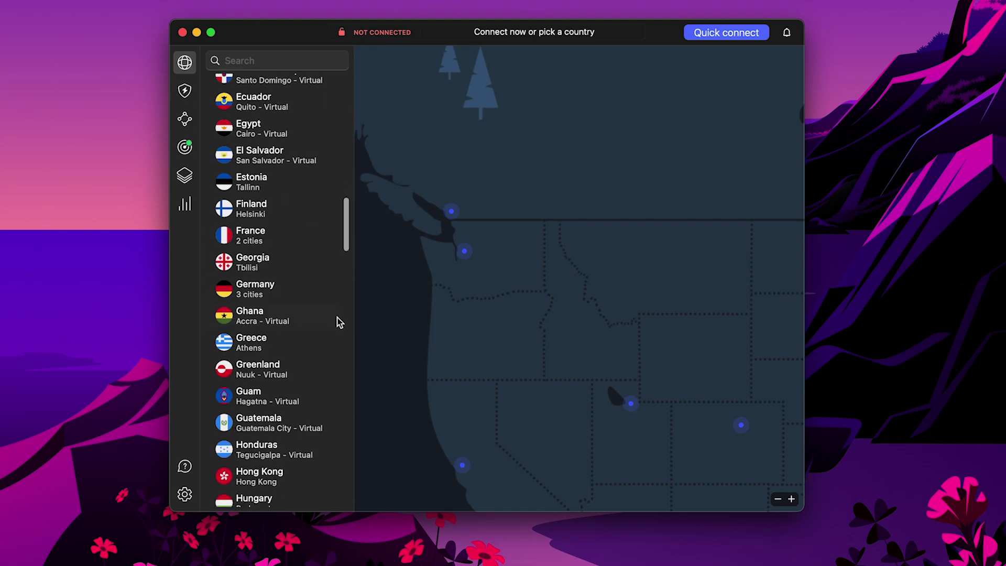